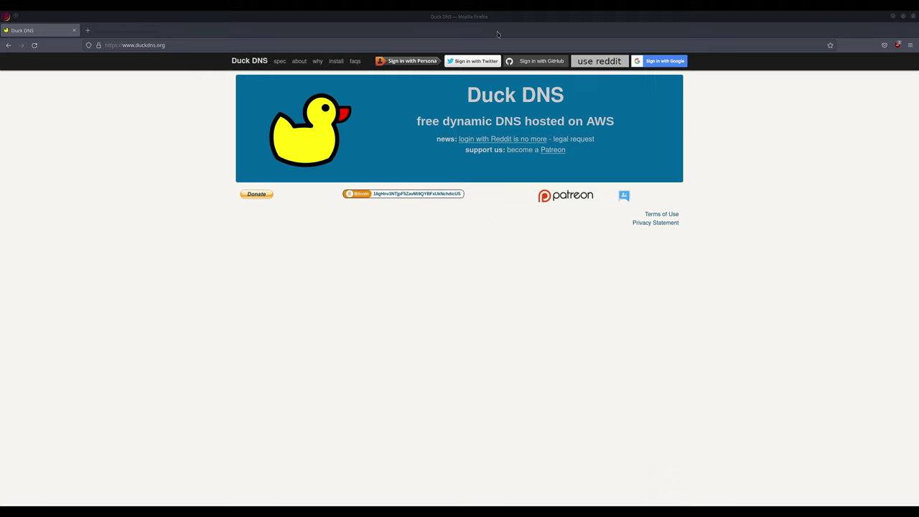
Step: Sign in to Duck DNS through GitHub with the account credentials and two-factor code
left_click(538, 64)
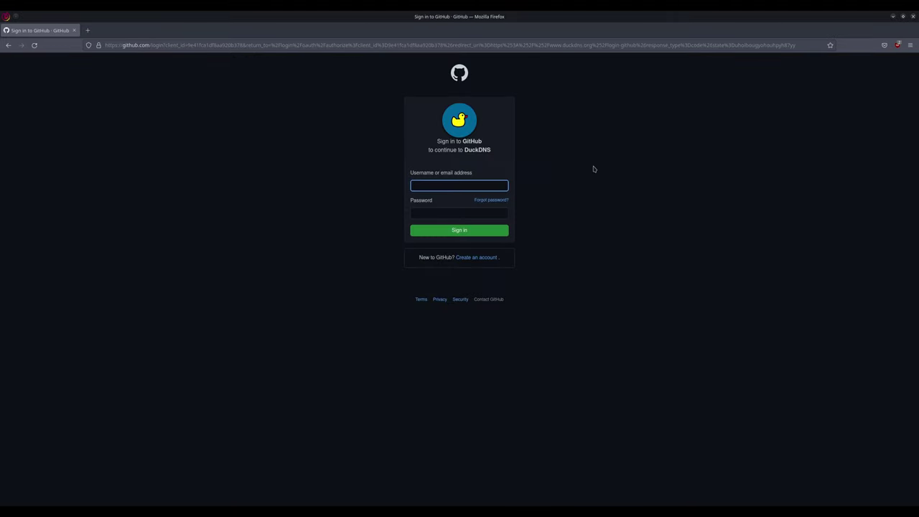
type("@incognato.co")
left_click(443, 231)
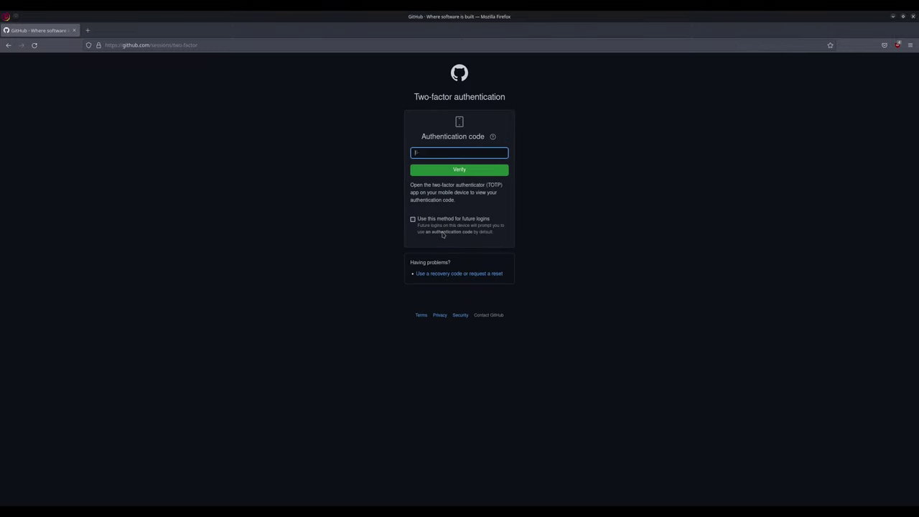
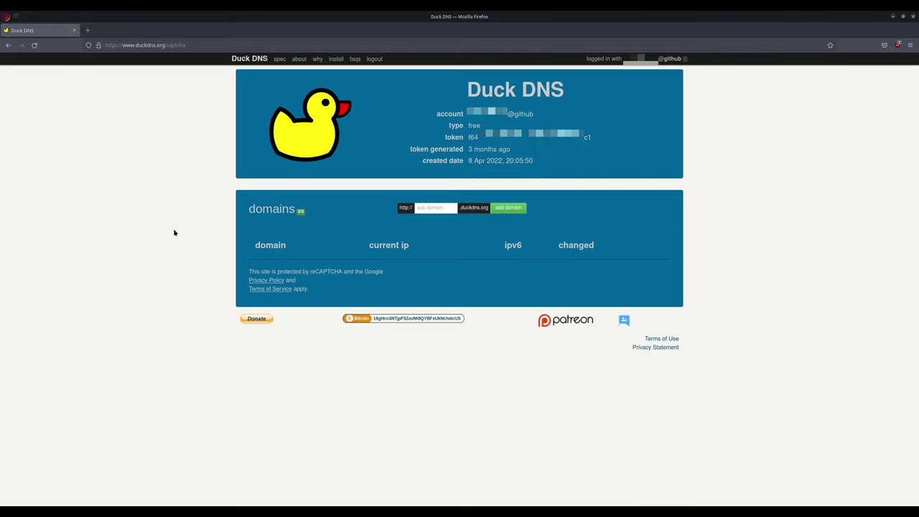
Step: Register the subdomain primerospasos in the Duck DNS account's domains list
left_click_drag(466, 114, 536, 116)
left_click_drag(470, 136, 593, 140)
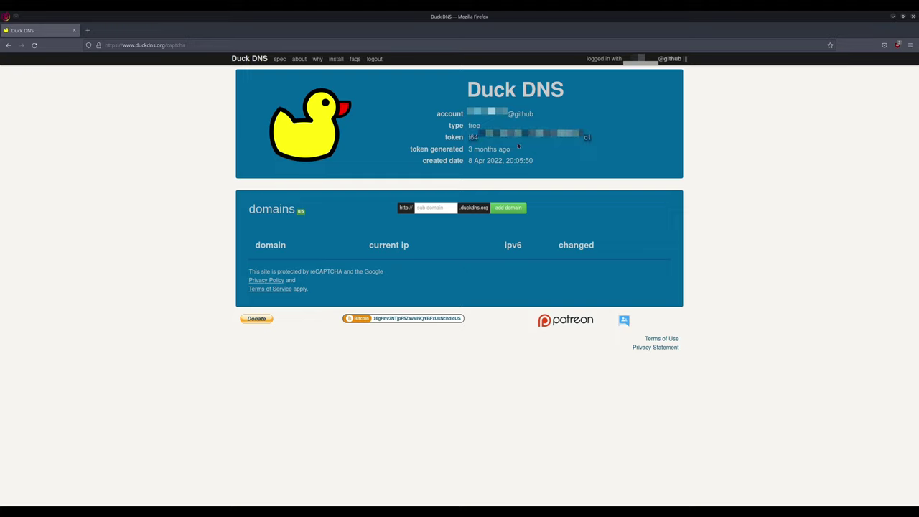
left_click(721, 141)
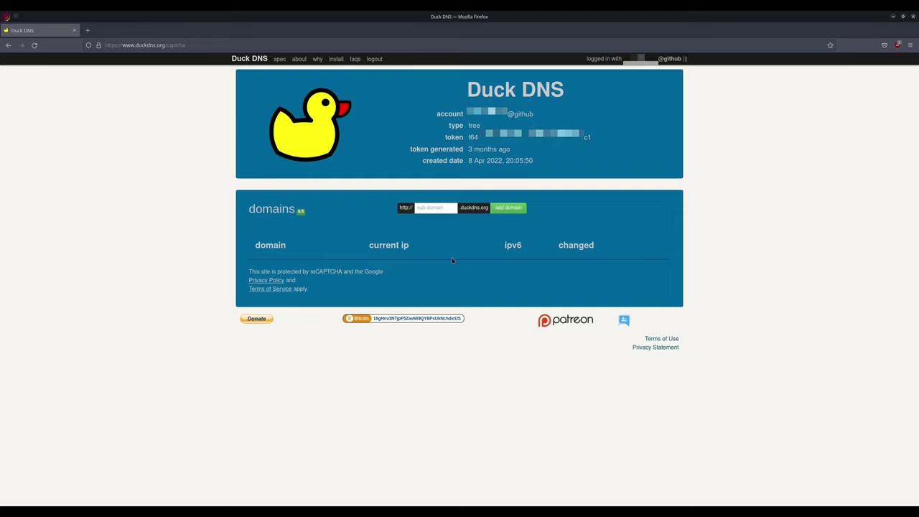
left_click(435, 209)
type("primercasa")
type("sos")
left_click(516, 208)
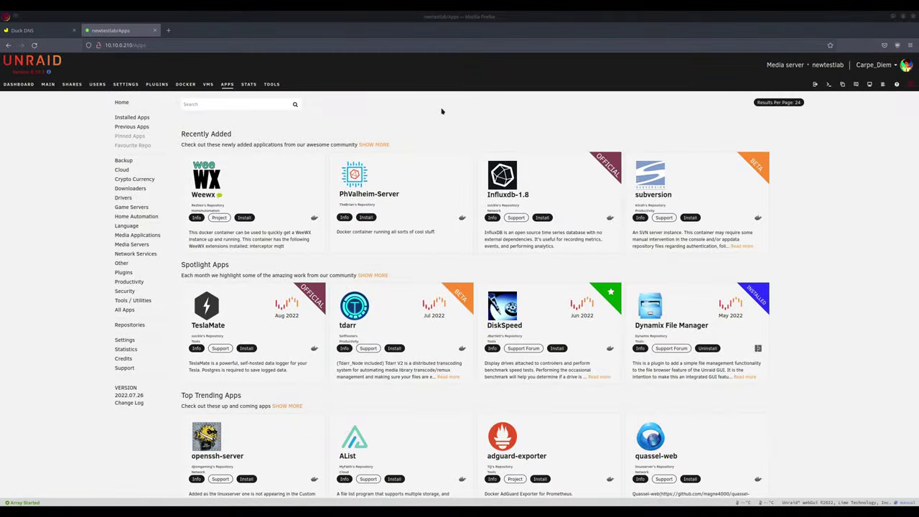
Step: Search the Apps catalogue for duckdns and install the linuxserver duckdns app
left_click(200, 106)
type("duckdn")
left_click(191, 120)
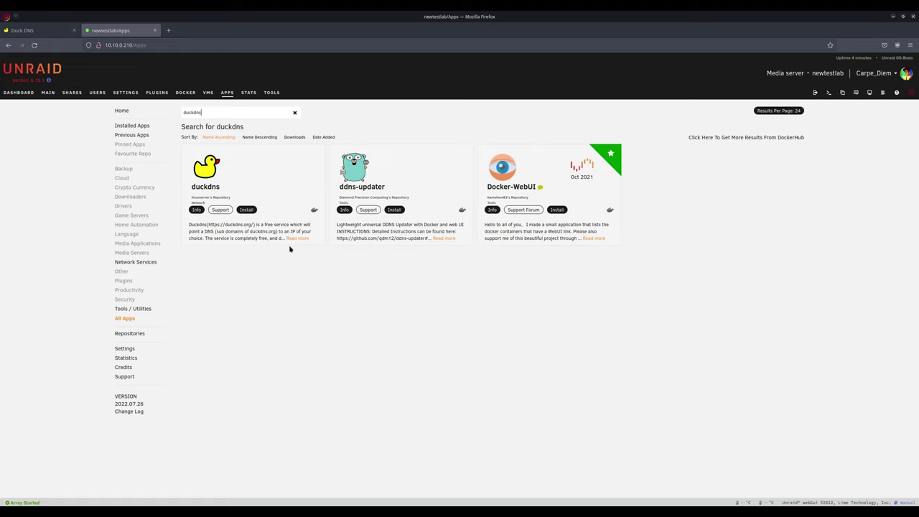
left_click(247, 210)
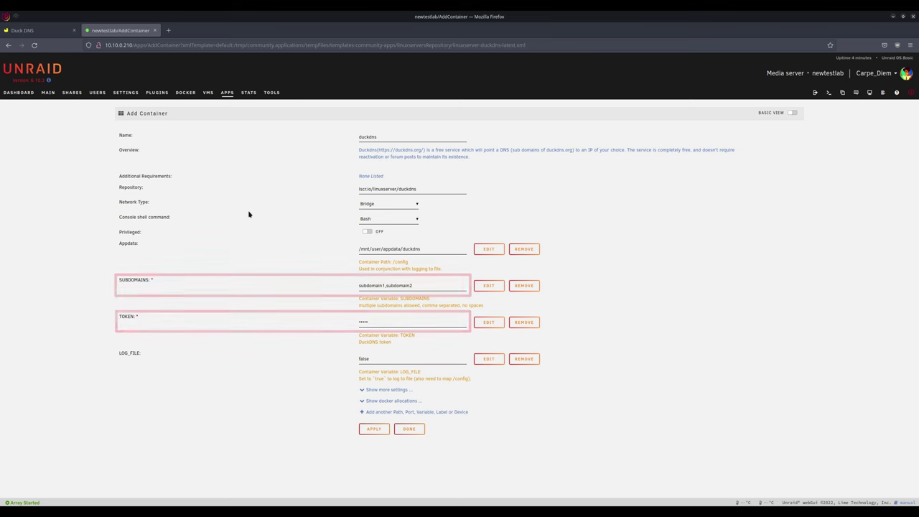
Step: Copy primerospasos from Duck DNS into the container's SUBDOMAINS field
left_click(64, 33)
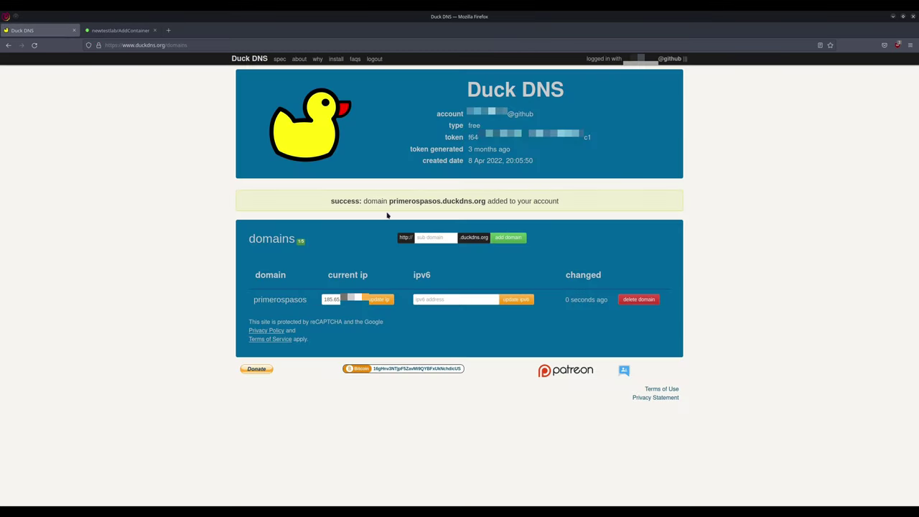
left_click_drag(389, 201, 440, 202)
key("ctrl+c")
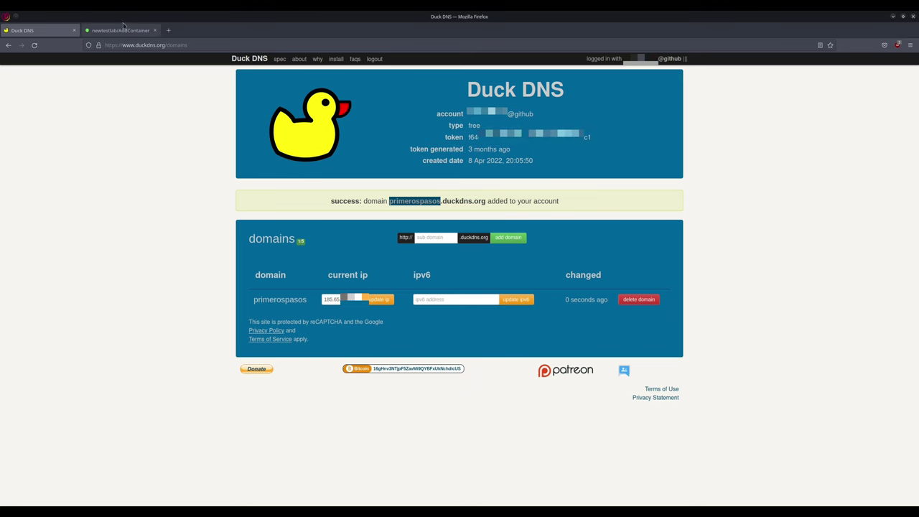
left_click(120, 30)
left_click(392, 285)
key("ctrl+v")
left_click(295, 274)
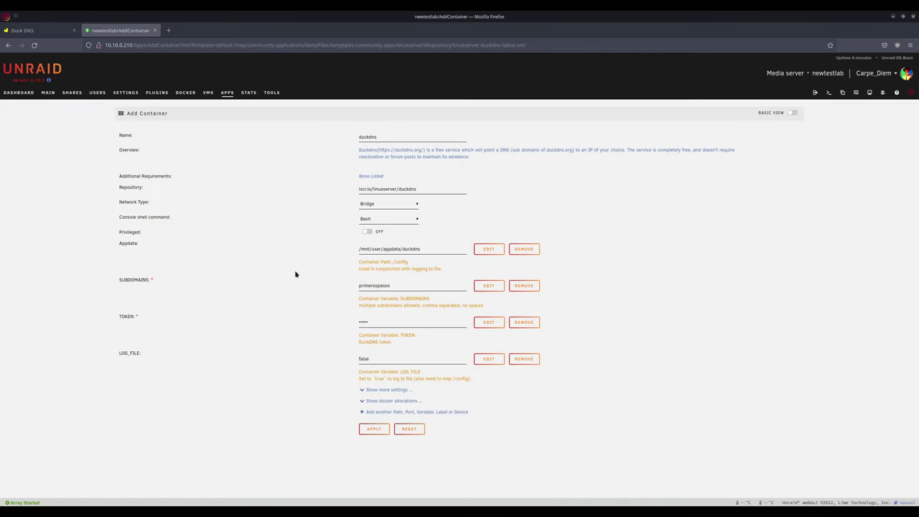
Step: Paste the Duck DNS token into the TOKEN field and apply the container settings
left_click(41, 30)
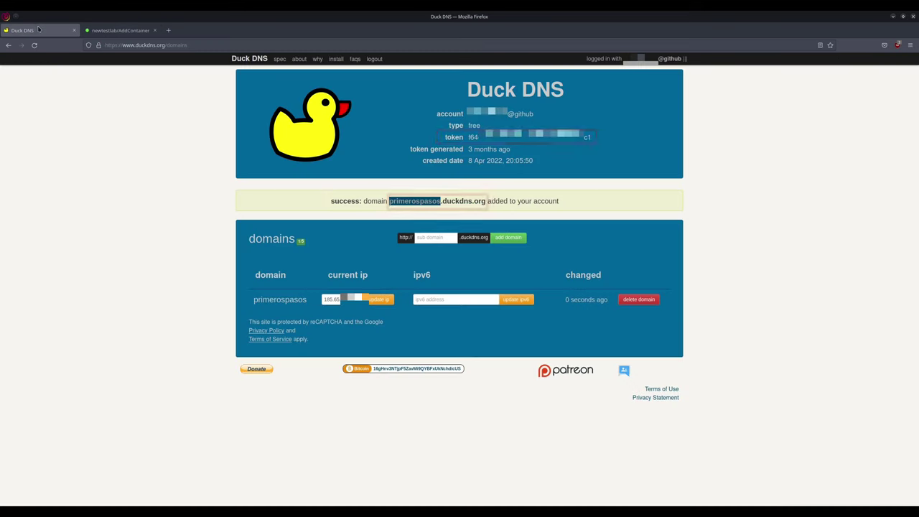
left_click_drag(468, 136, 589, 136)
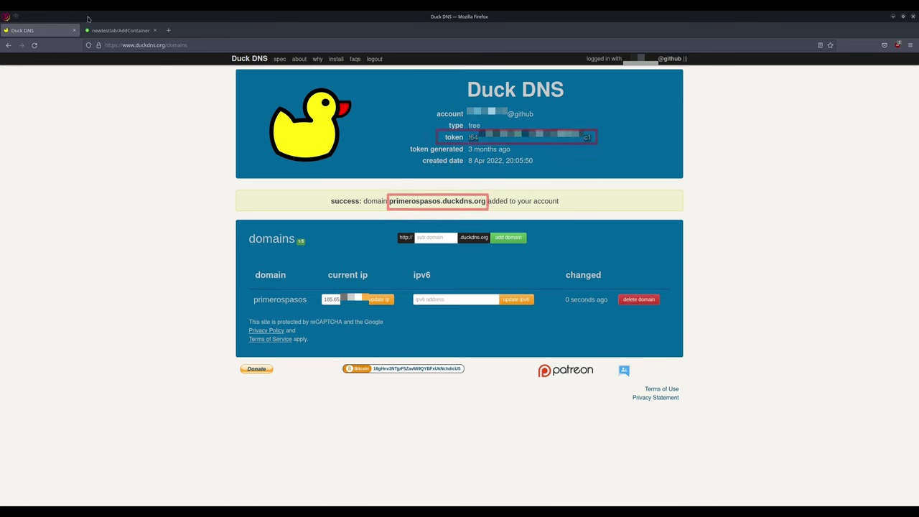
left_click(116, 30)
left_click(377, 322)
key("ctrl+v")
key("ctrl+v")
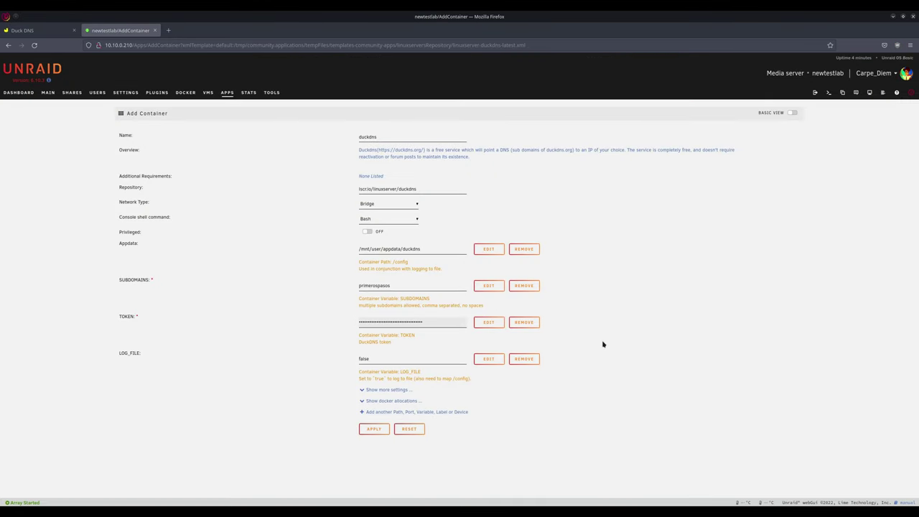
left_click(374, 430)
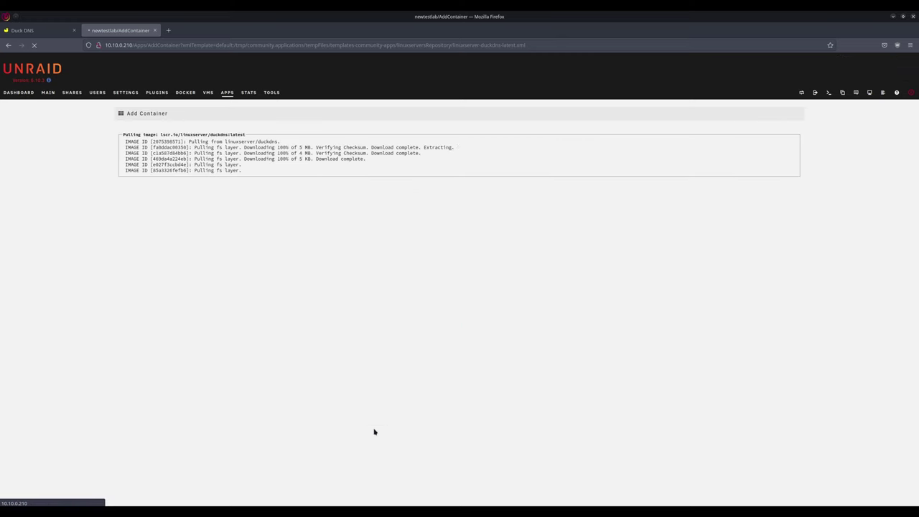
Step: Close the install log and view the Docker containers list with duckdns running
left_click(464, 259)
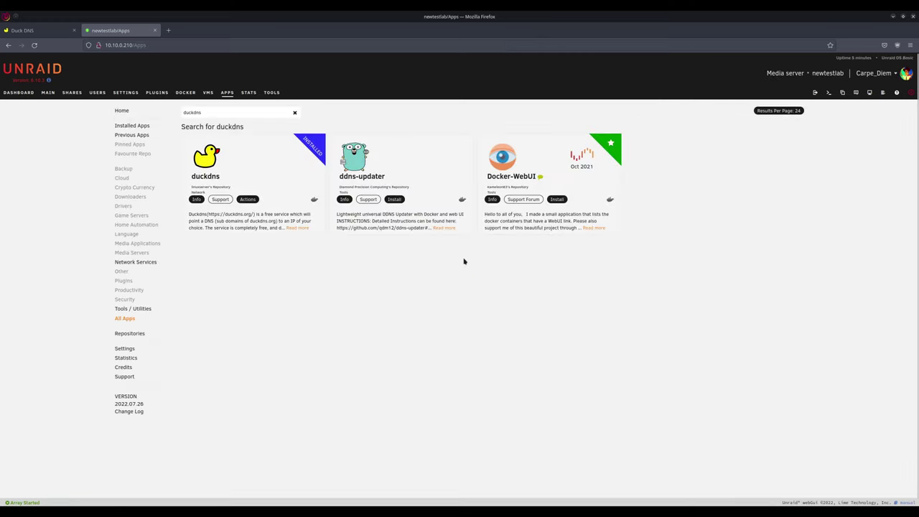
left_click(185, 92)
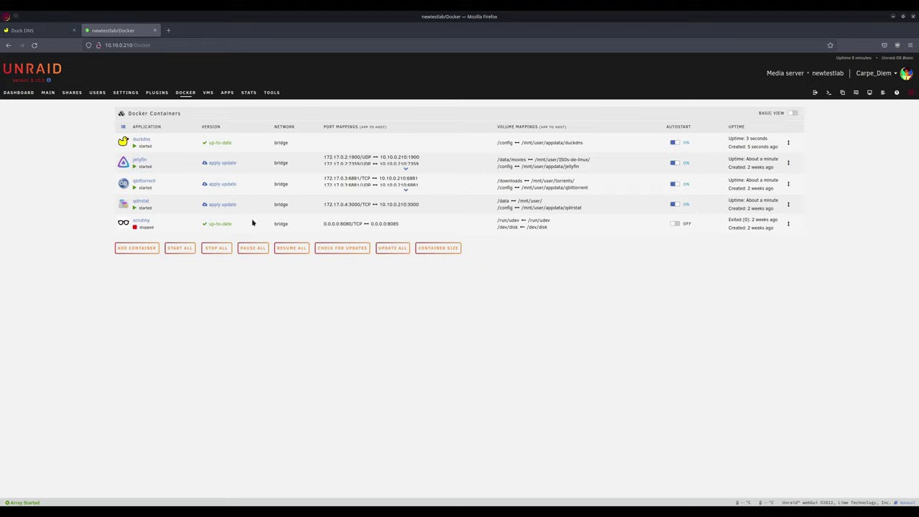
Step: Reload the Duck DNS domains page, confirming the data resend, to show the updated IP
left_click(29, 30)
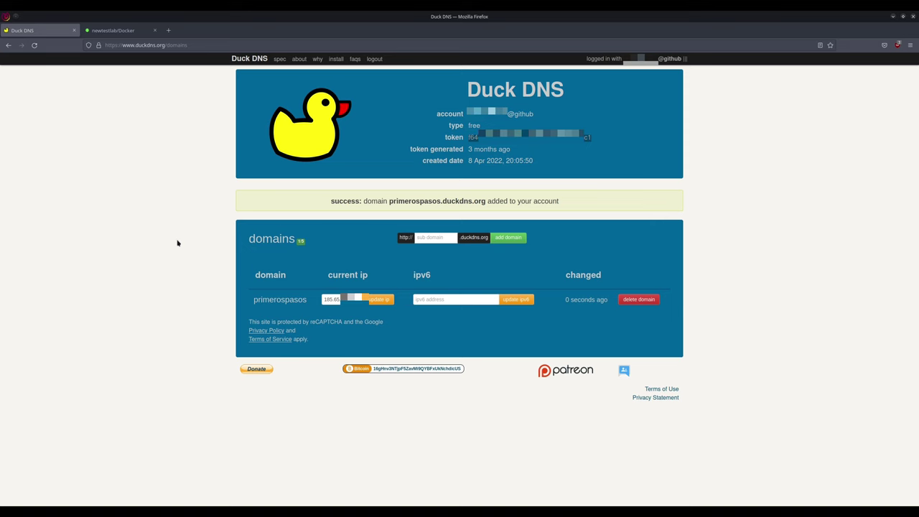
key("F5")
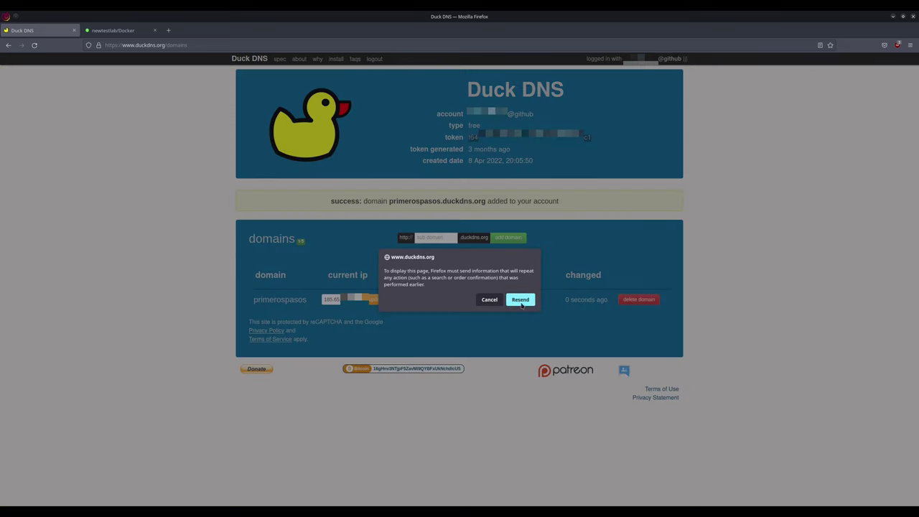
left_click(520, 300)
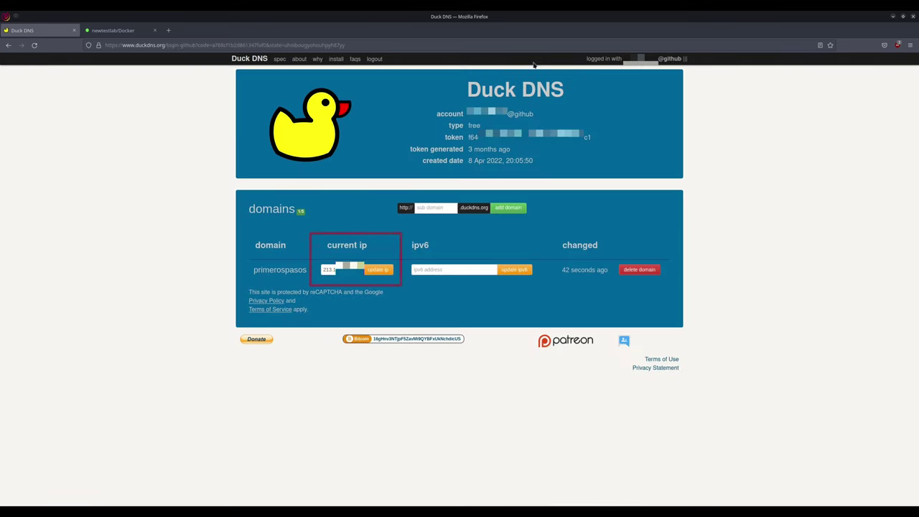
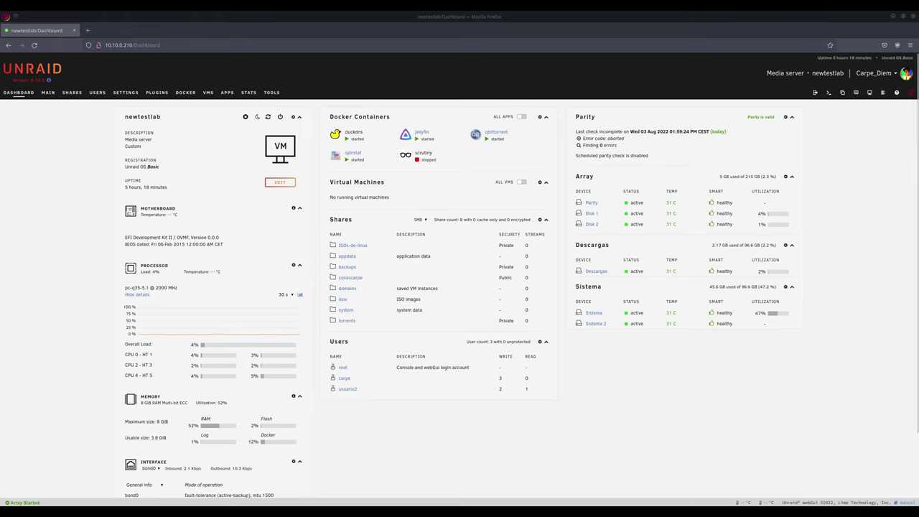
Step: In VPN Manager, switch tunnel wg0 to Active and turn on Autostart
left_click(127, 96)
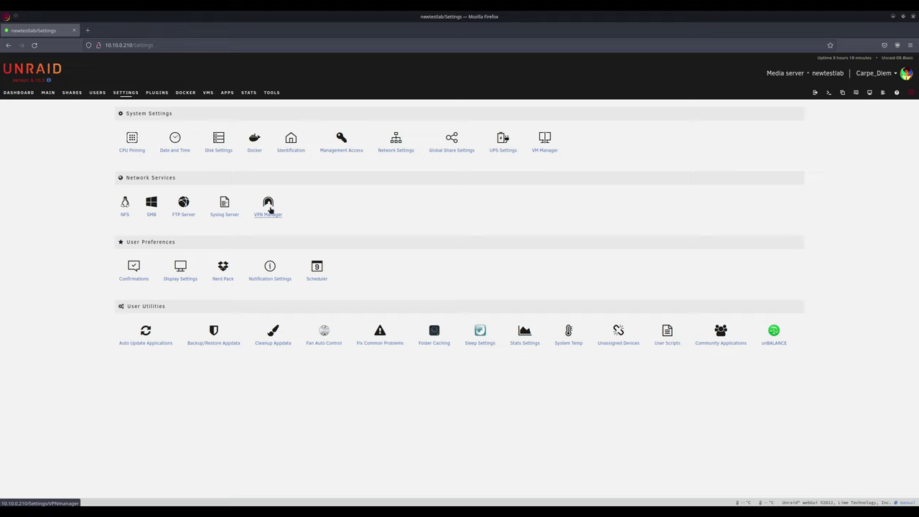
left_click(270, 209)
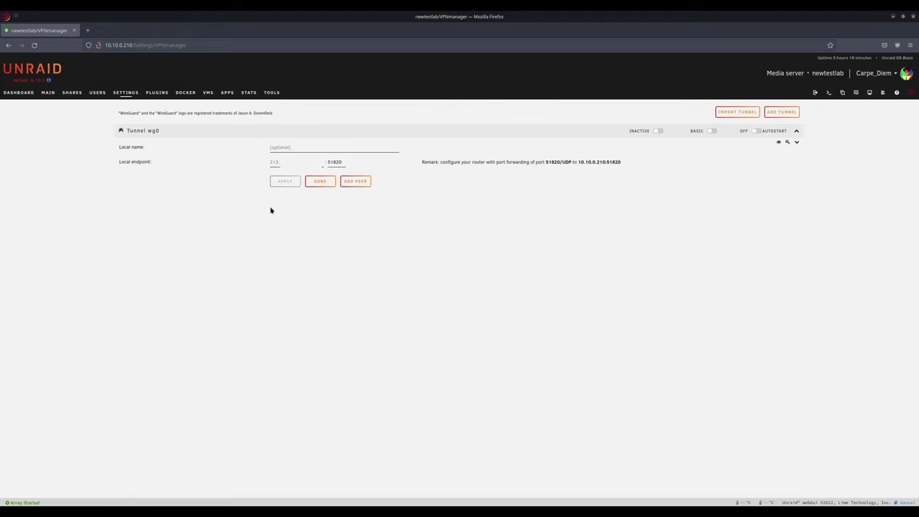
left_click(659, 132)
left_click(754, 131)
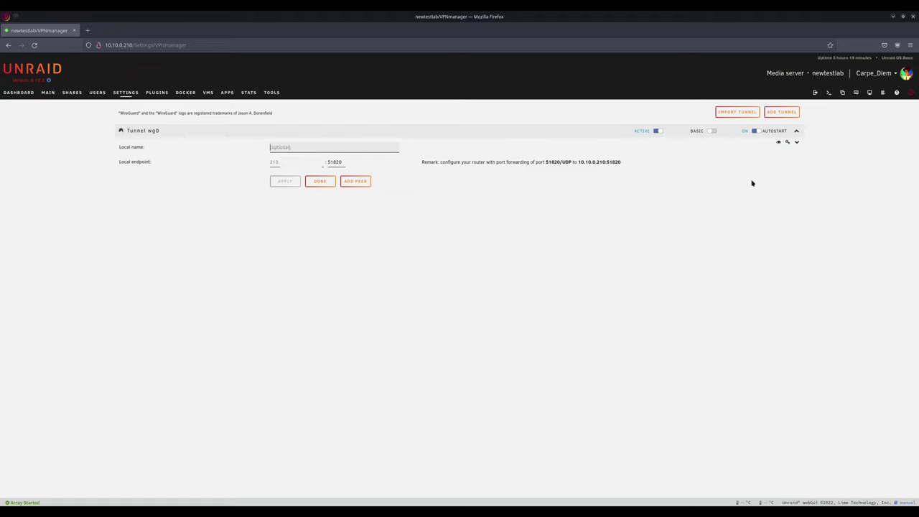
Step: Name tunnel wg0 'Tunel Testlab' and set its local endpoint to the DuckDNS hostname, port 51820
type("Tunel Testi")
left_click(748, 186)
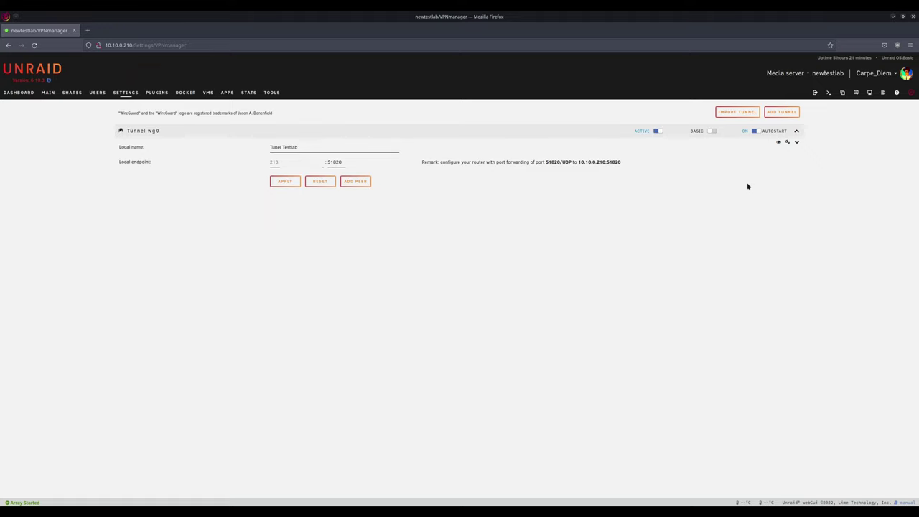
left_click(298, 161)
type("imerospaso.duckdns.org")
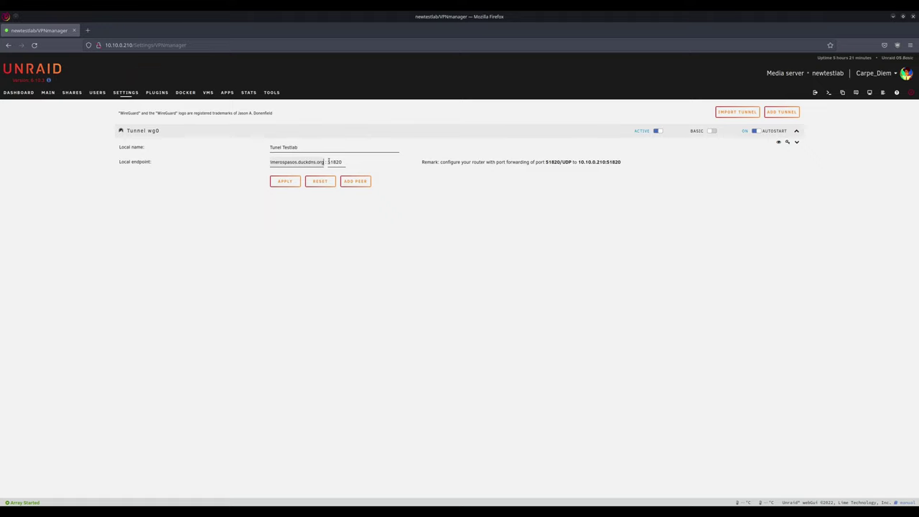
left_click_drag(328, 161, 344, 163)
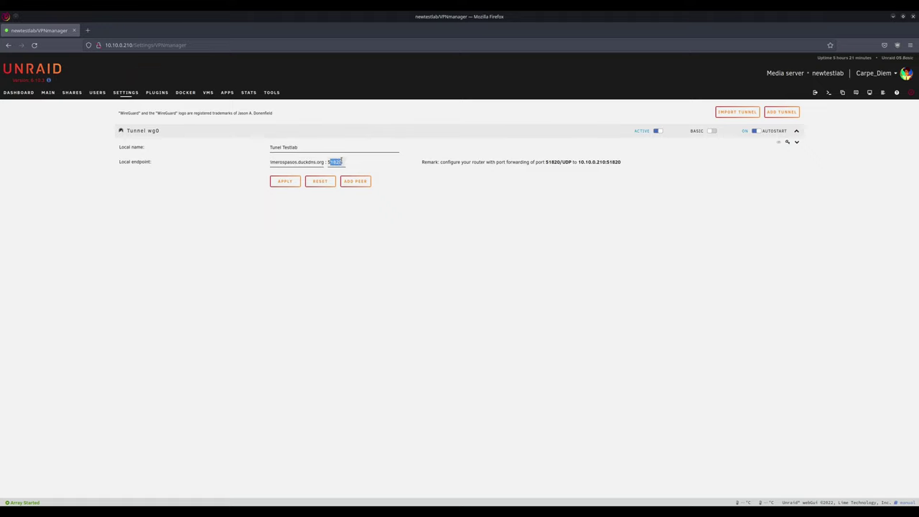
left_click(695, 201)
Step: Switch wg0 to Advanced view, show its keys, generate a new keypair and select the public key
left_click(711, 132)
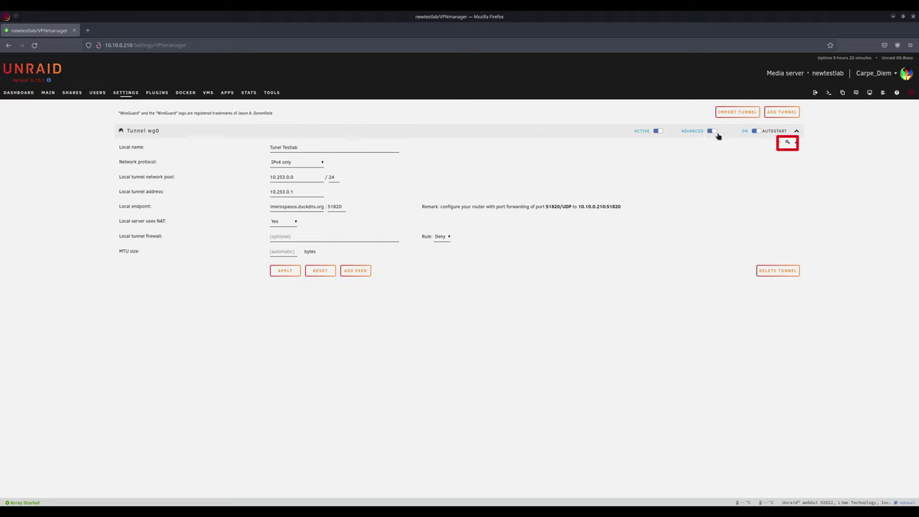
left_click(786, 143)
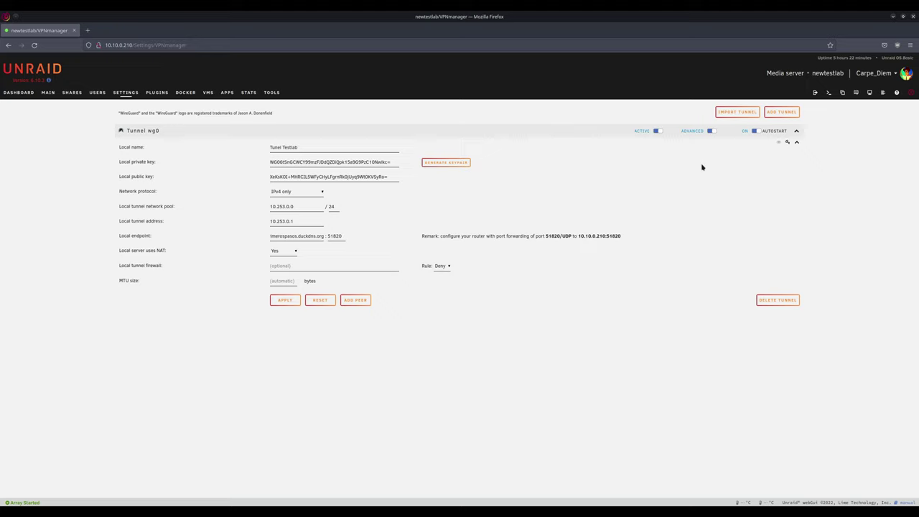
left_click(432, 163)
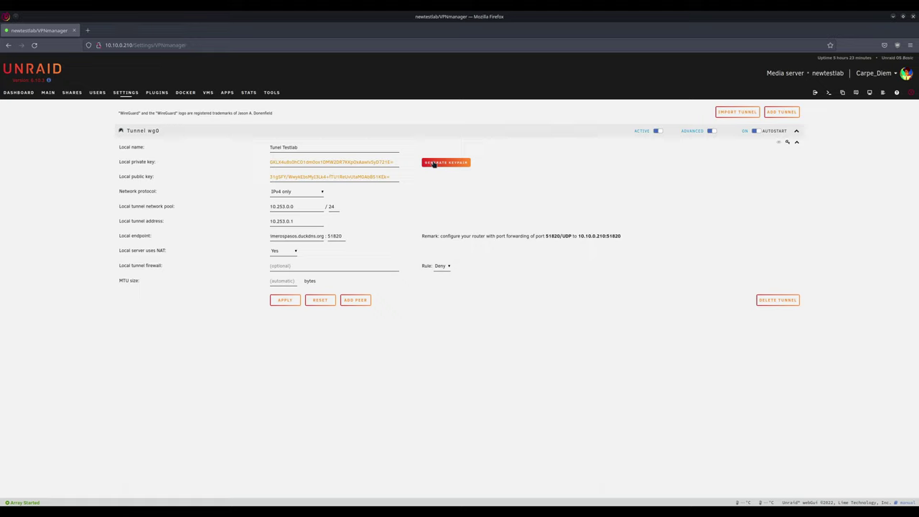
left_click_drag(397, 176, 262, 174)
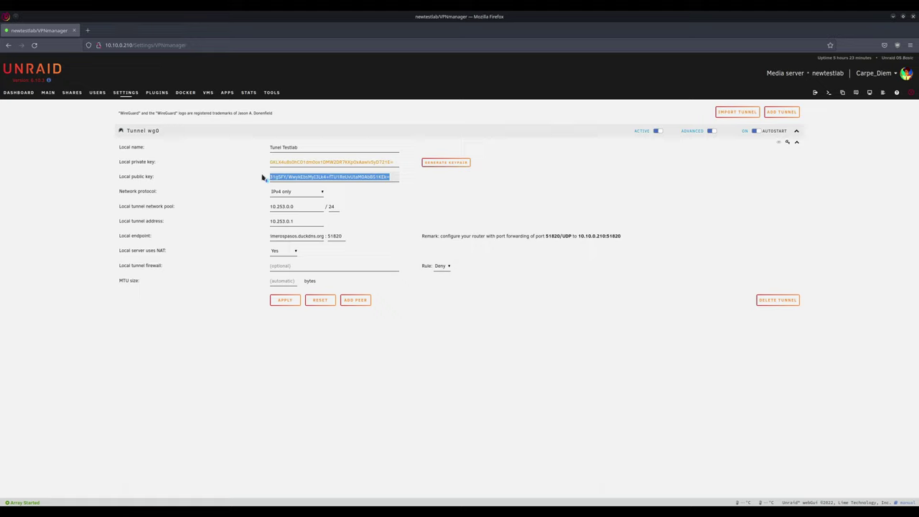
left_click(441, 191)
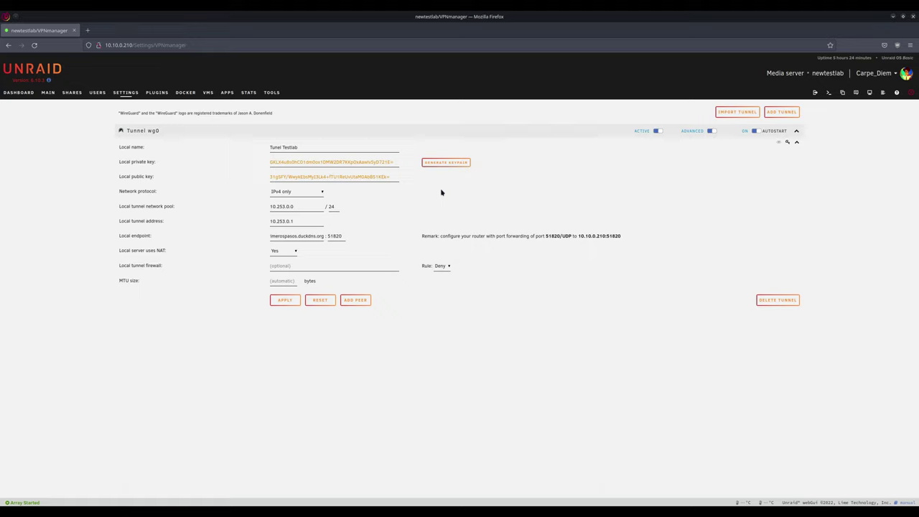
Step: Apply the tunnel settings and add a peer named Smartphone, choosing its type of access
left_click(285, 300)
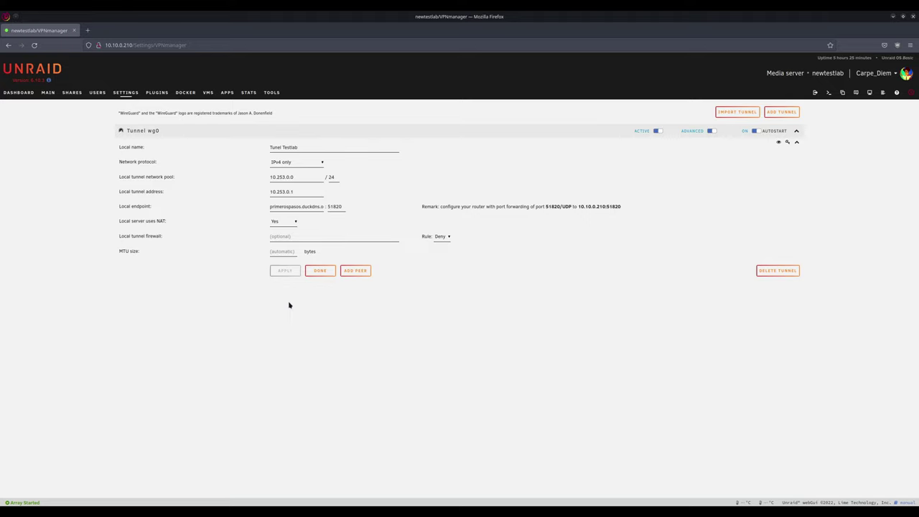
left_click(355, 270)
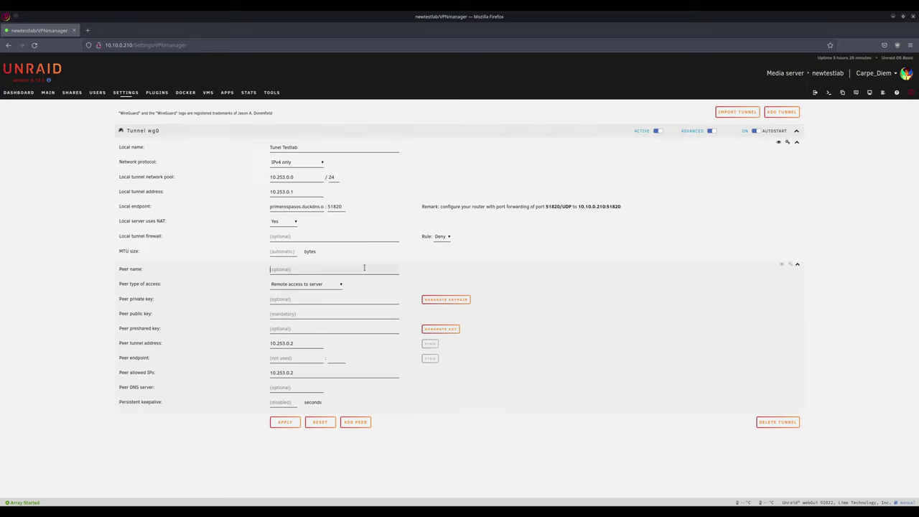
type("Smartphone")
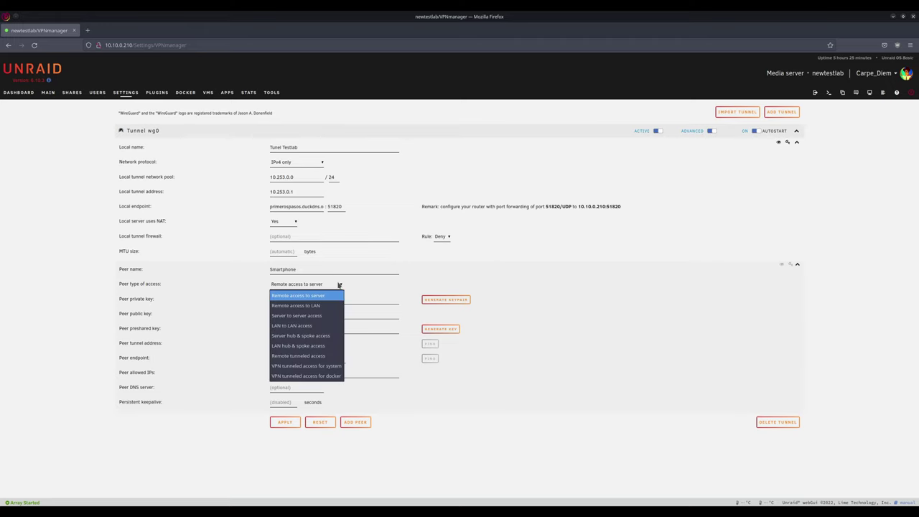
left_click(309, 356)
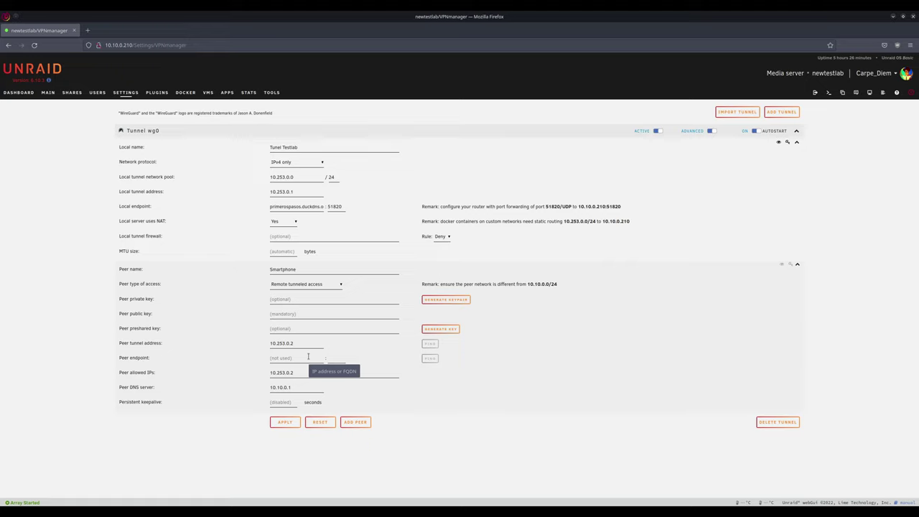
Step: Generate a keypair for the Smartphone peer and briefly show the tunnel's local keys
left_click(445, 299)
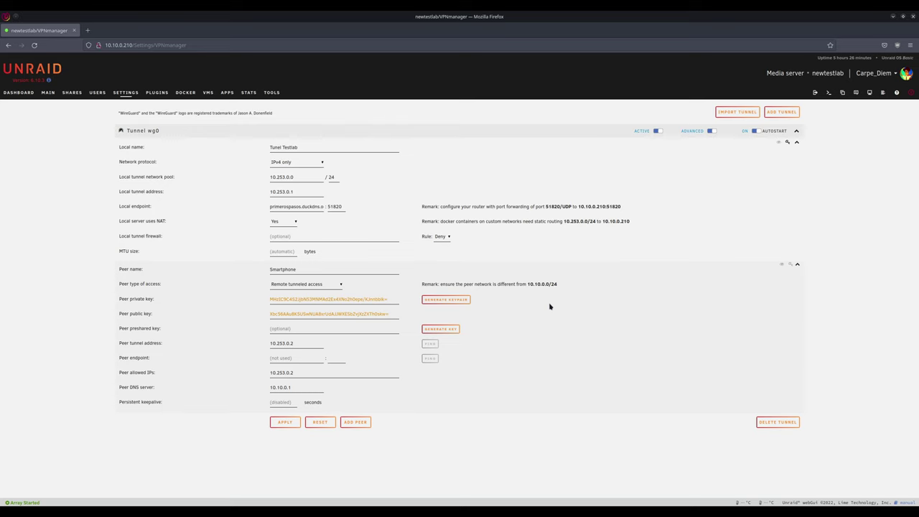
left_click(787, 142)
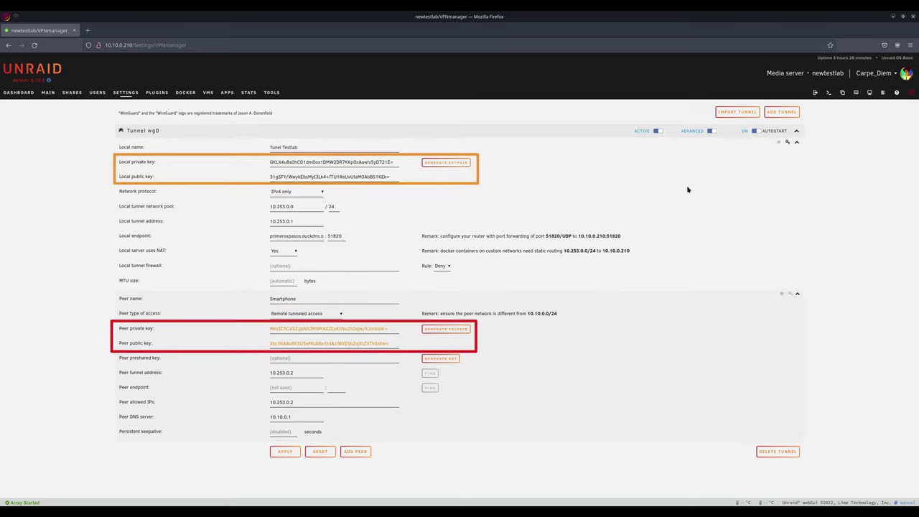
left_click(787, 142)
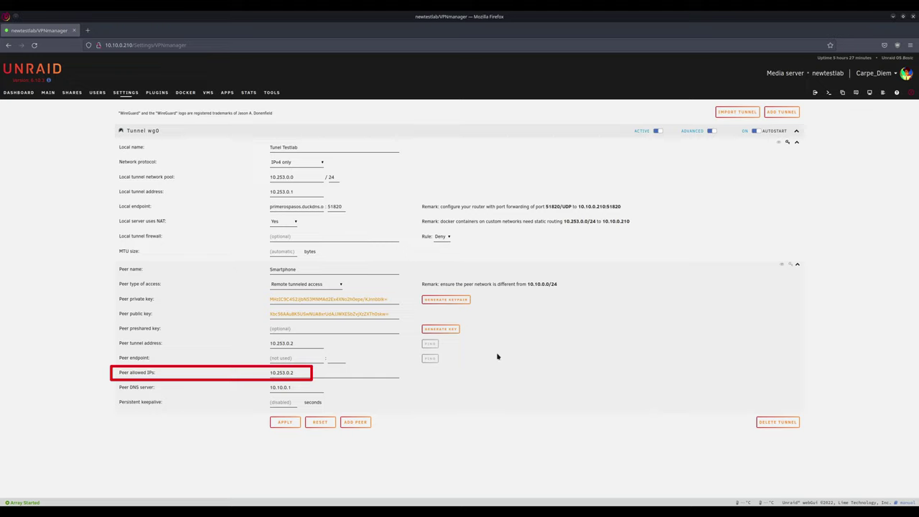
Step: Set the Smartphone peer's allowed IPs to 0.0.0.0/0 and apply the tunnel settings
left_click_drag(294, 372, 249, 373)
type("0.0.0.0/0")
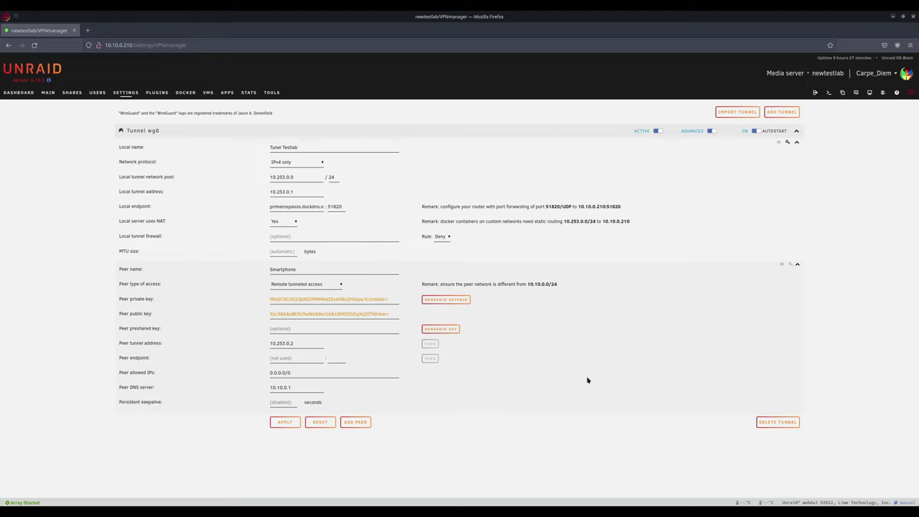
left_click(276, 426)
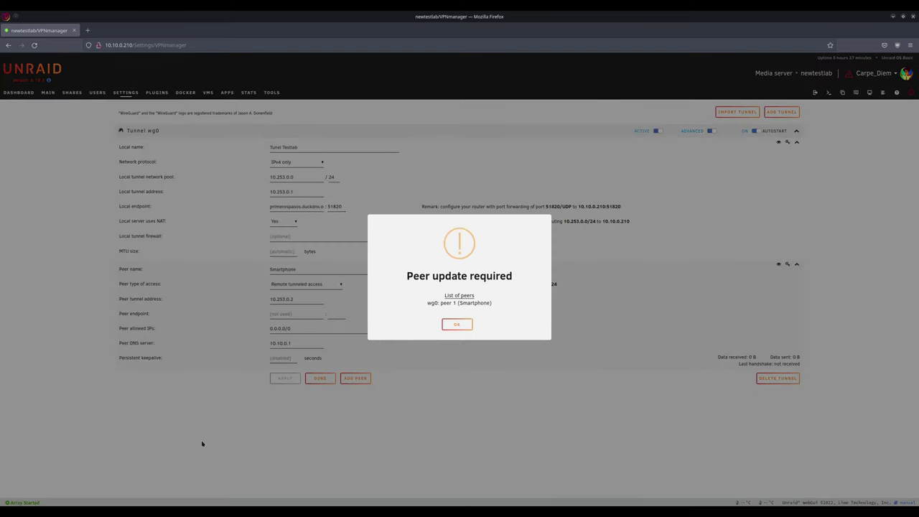
Step: Dismiss the 'Peer update required' notice with OK
left_click(455, 324)
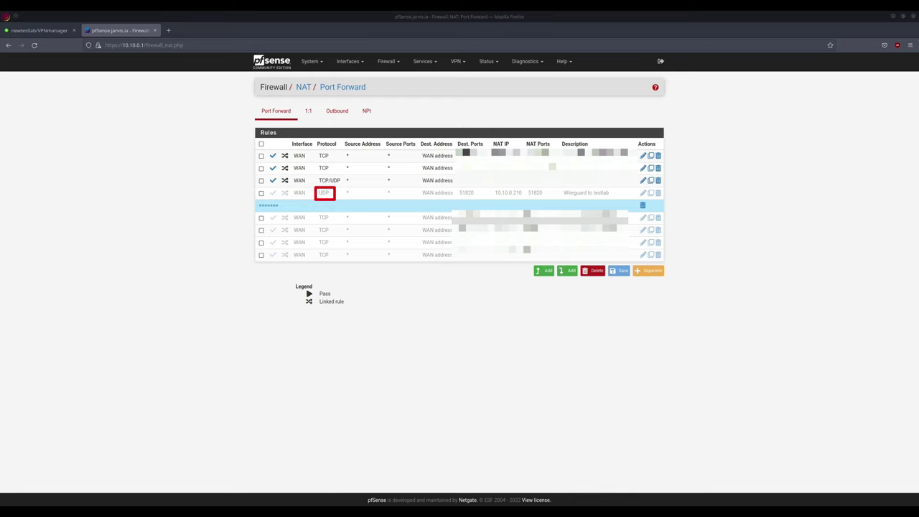
Step: Enable the pfSense UDP 51820 forward to 10.10.0.210, apply changes, and return to Unraid
left_click(272, 193)
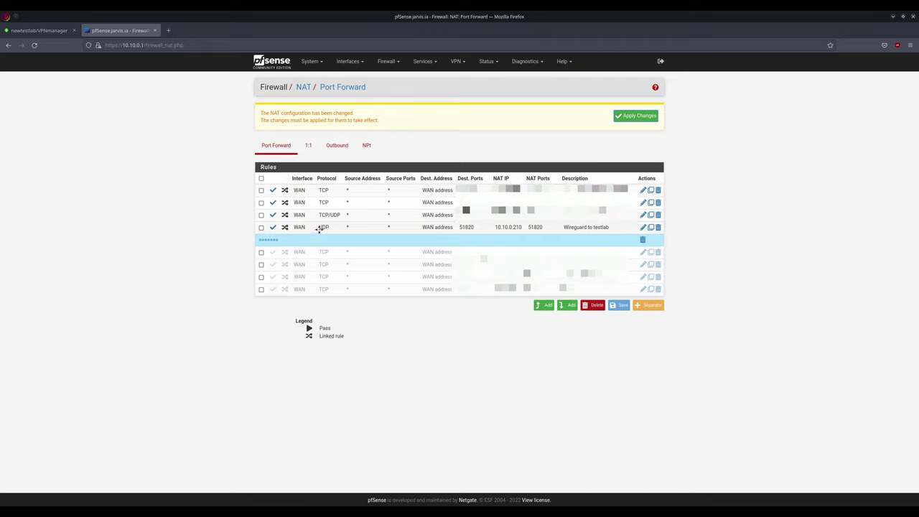
left_click(650, 115)
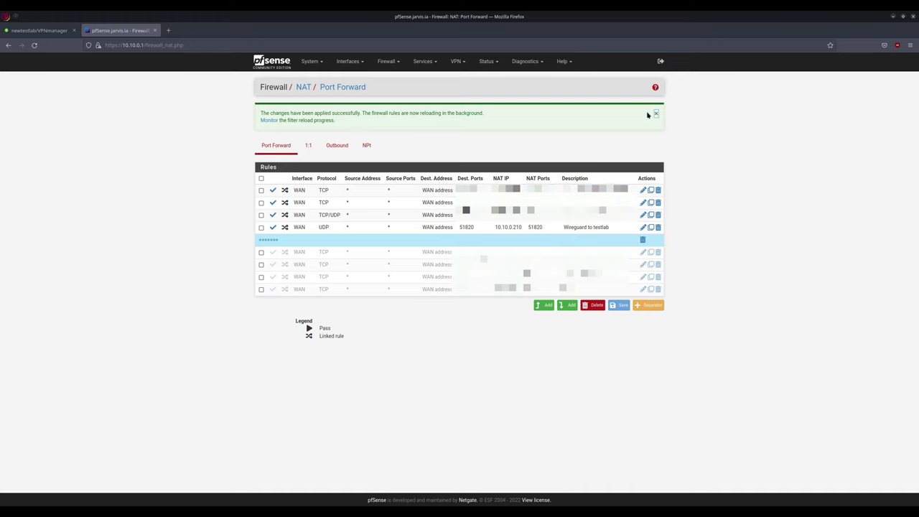
left_click(40, 30)
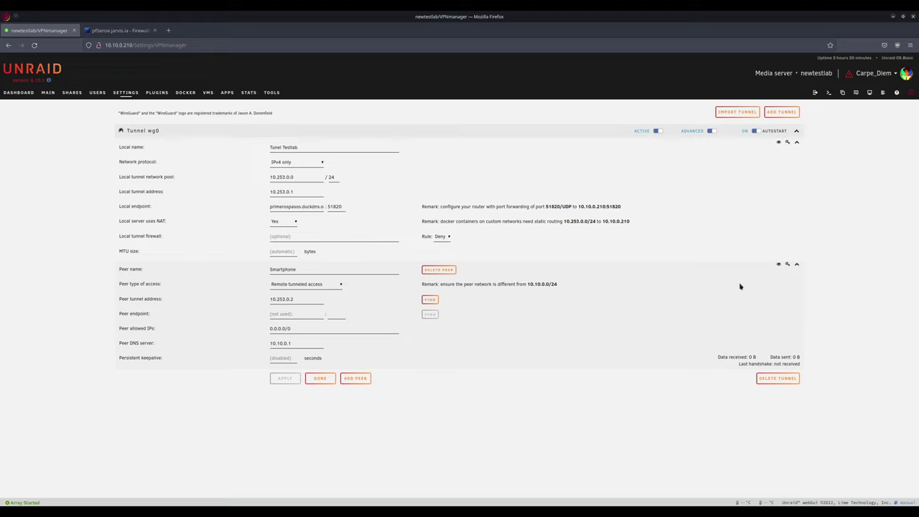
Step: Show the Smartphone peer's WireGuard configuration with its QR code
left_click(779, 264)
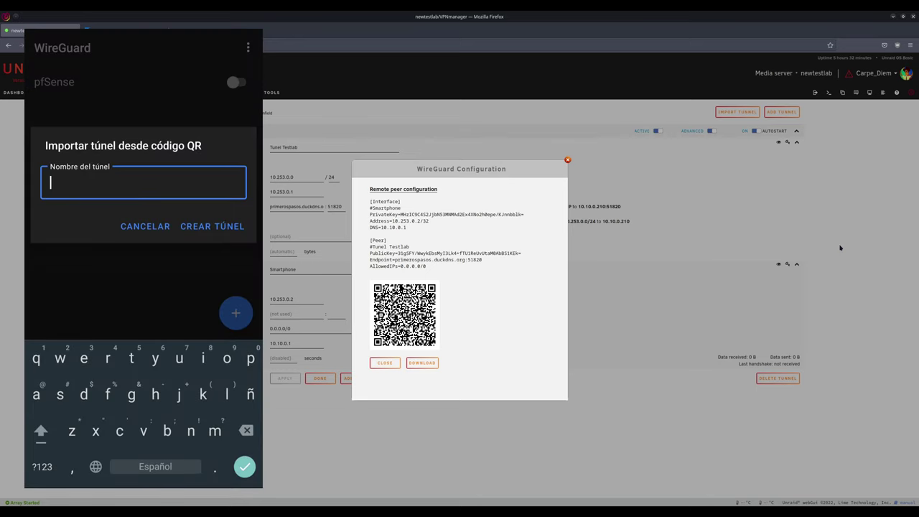
Step: Create the scanned tunnel on the phone as 'tuneltutorial' and close Unraid's configuration window
type("tunelt")
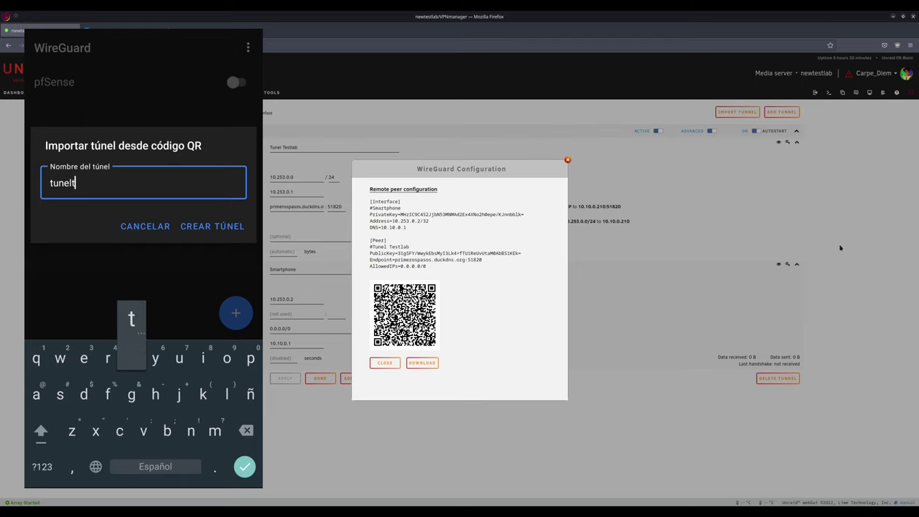
type("utorial")
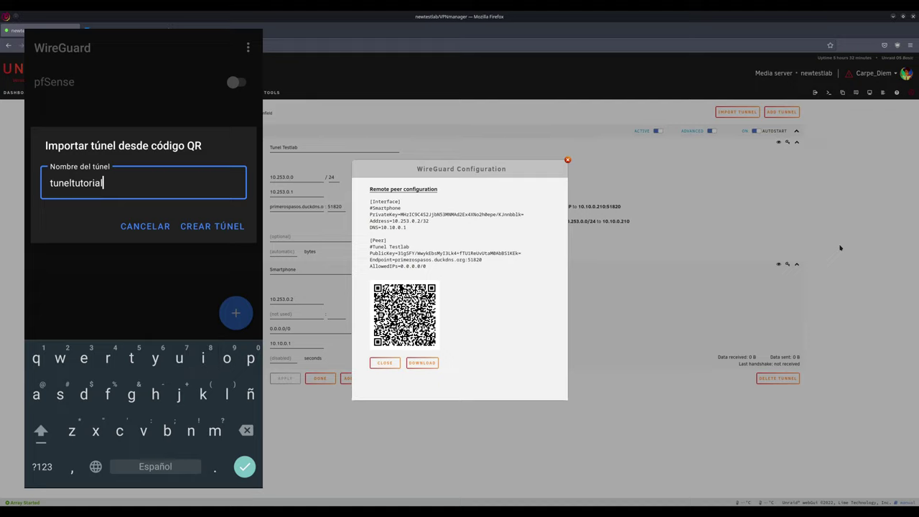
key("Return")
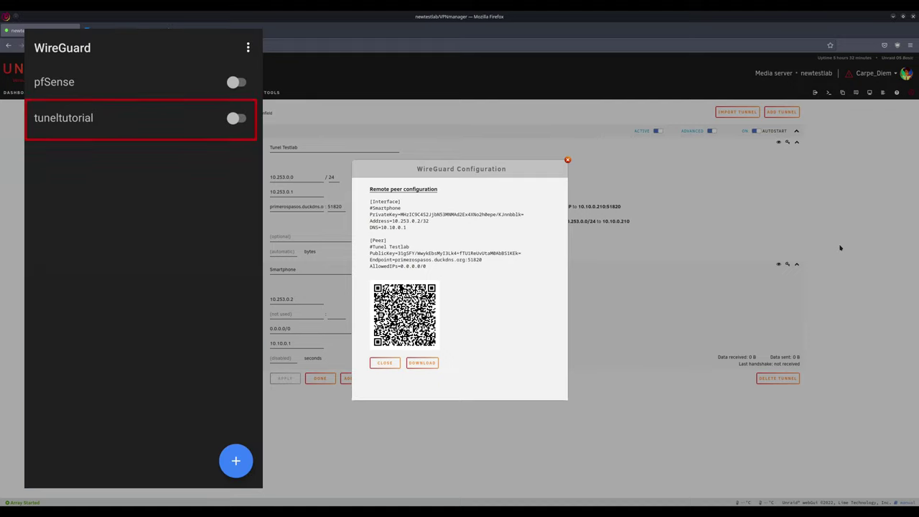
left_click(384, 364)
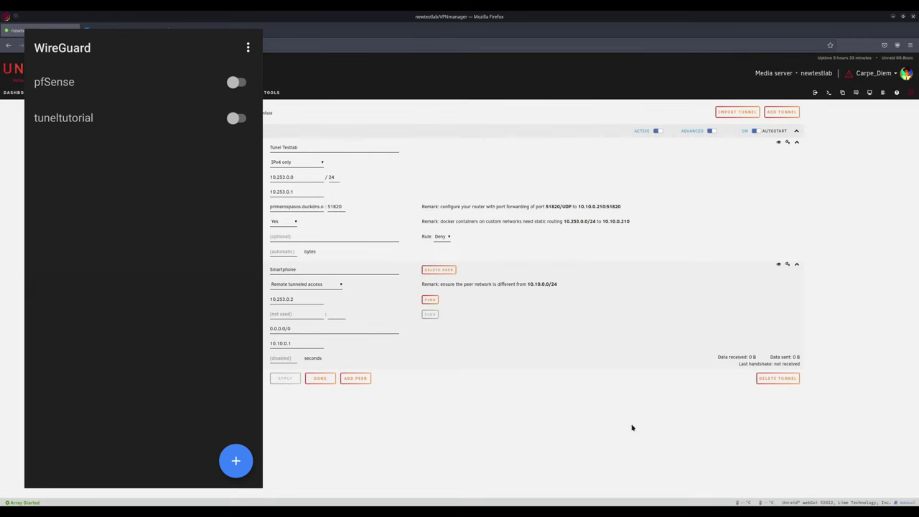